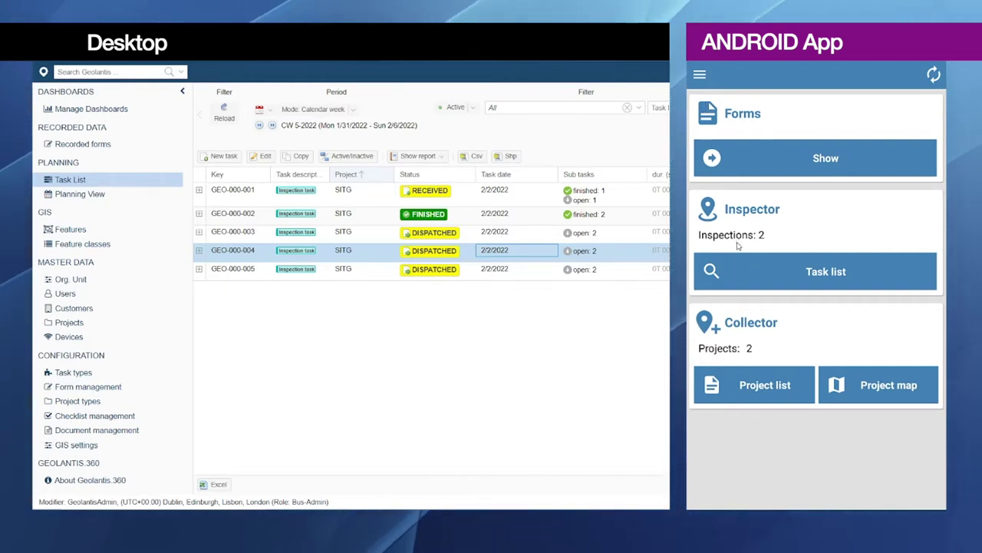
# Open task GEO-000-001 from the task list and select its remaining uninspected hydrant marker
pyautogui.click(805, 279)
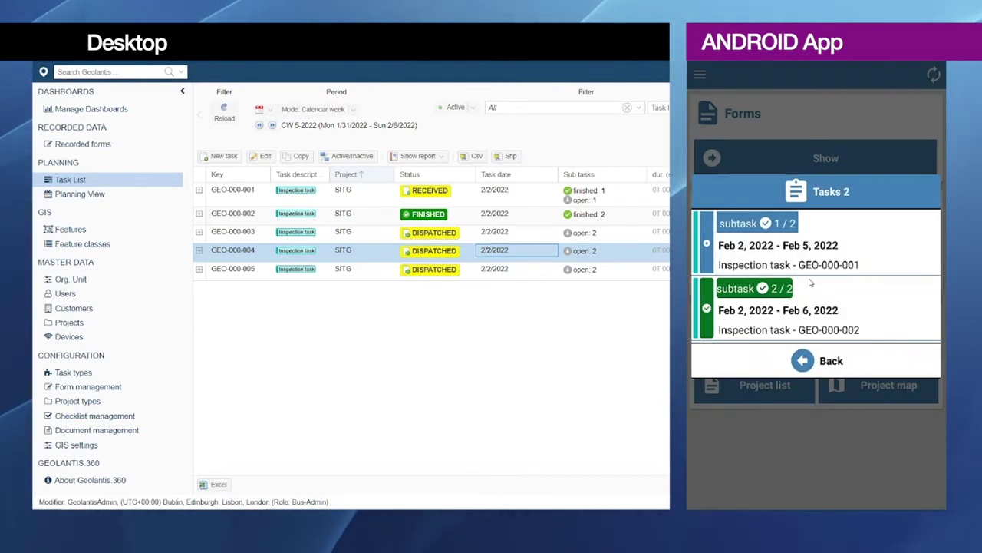
pyautogui.click(810, 244)
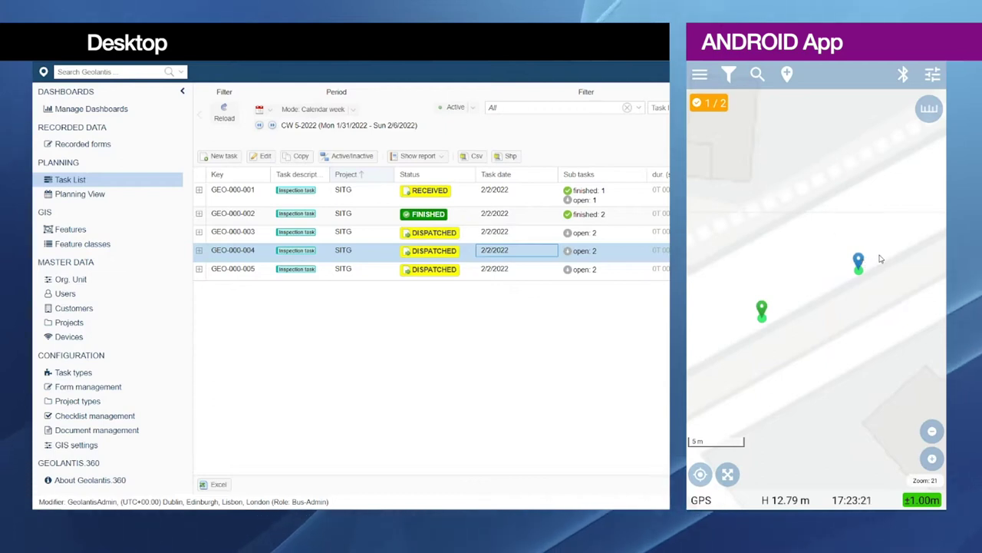
pyautogui.click(859, 262)
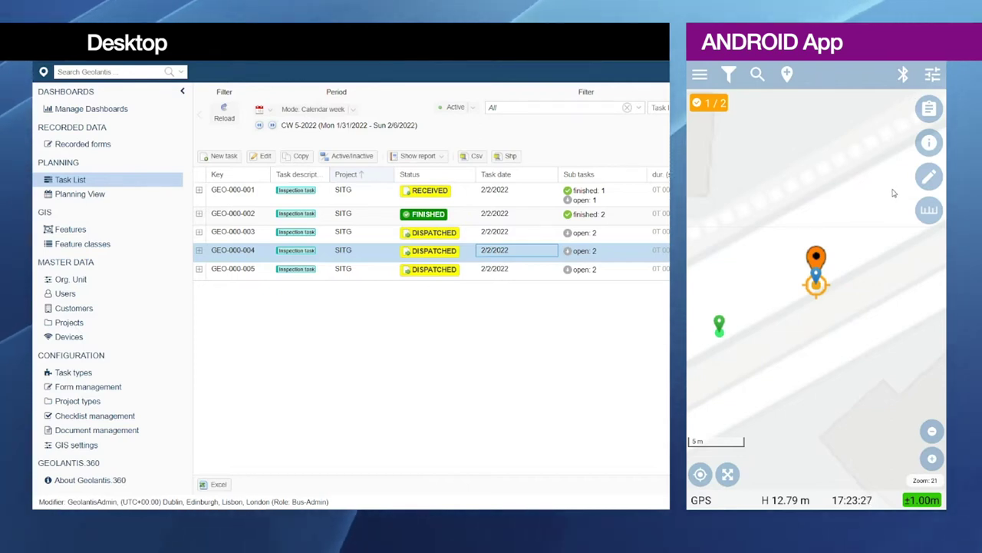
# Open the hydrant's form, mark the asset found, and set Asset Condition to Repair required
pyautogui.click(929, 109)
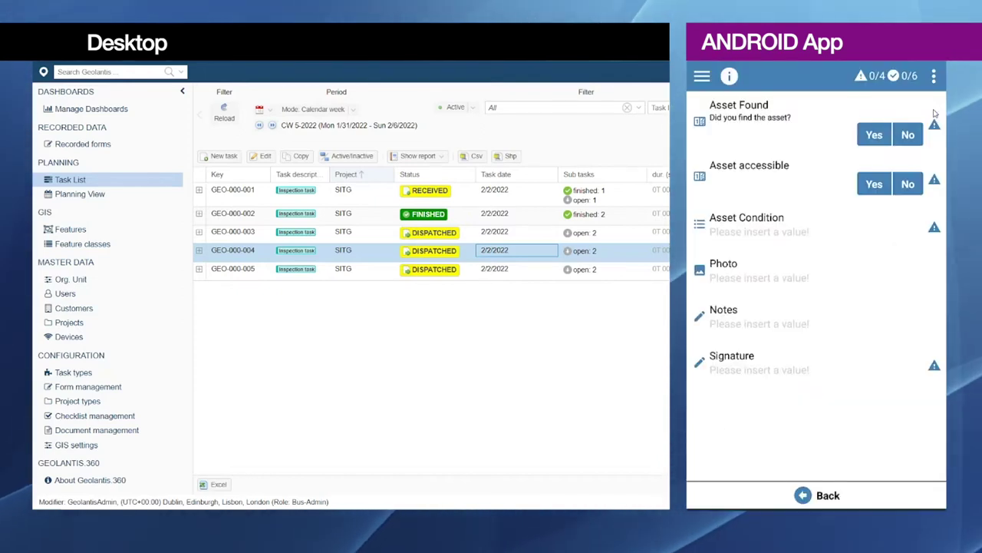
pyautogui.click(875, 135)
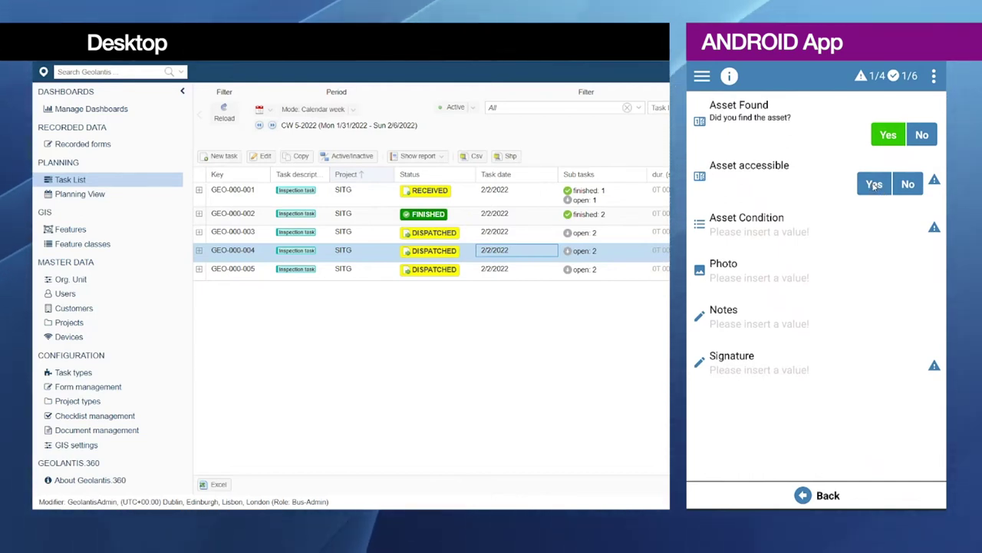
pyautogui.click(862, 237)
pyautogui.click(783, 264)
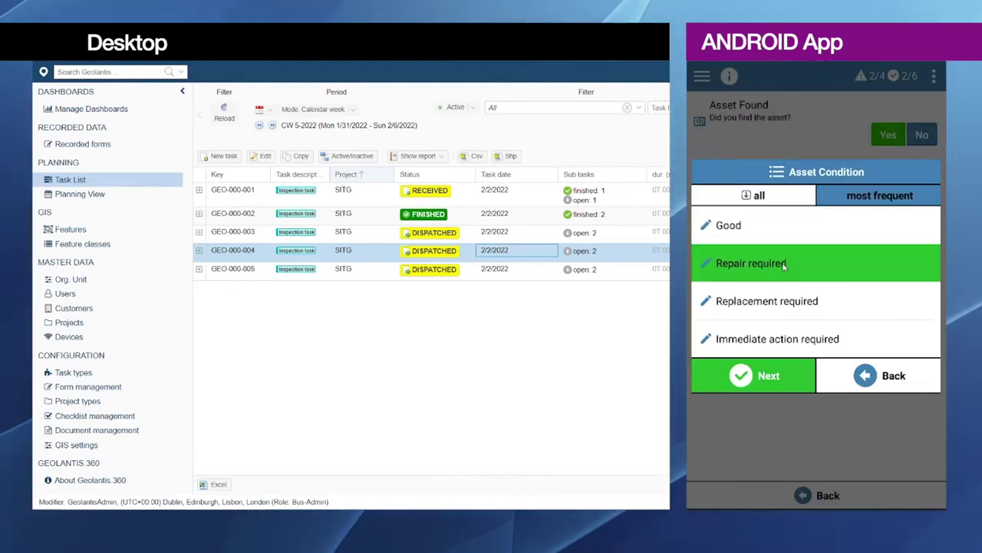
pyautogui.click(767, 375)
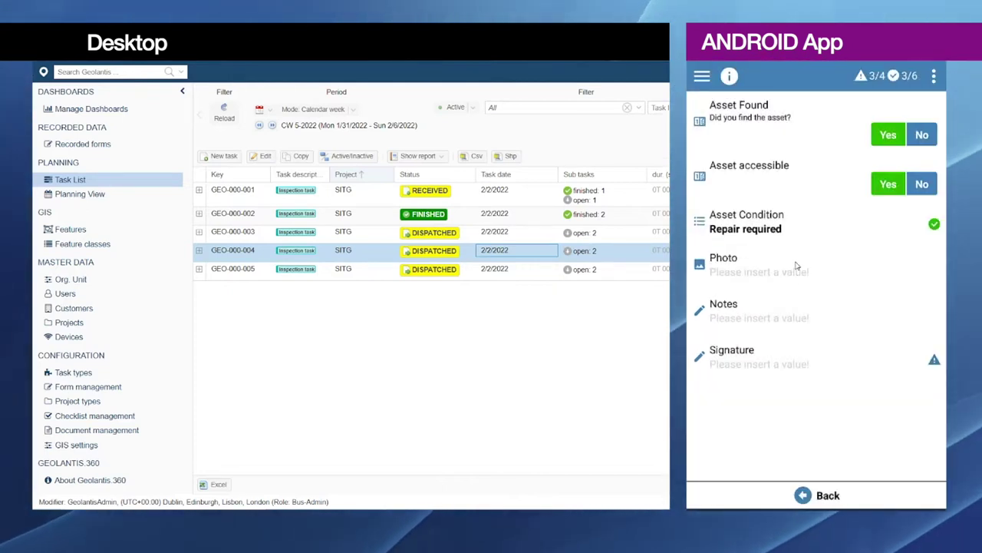
pyautogui.click(760, 276)
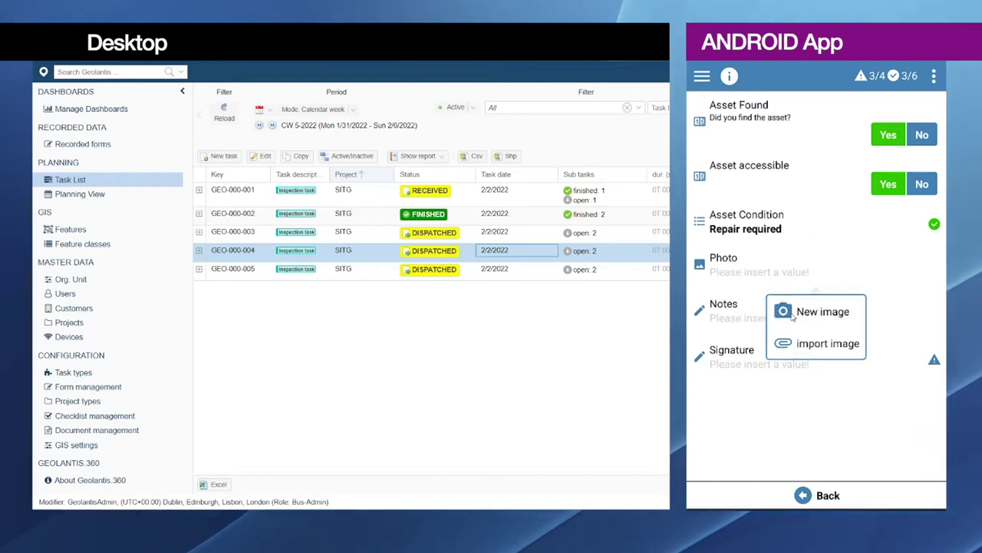
pyautogui.click(751, 394)
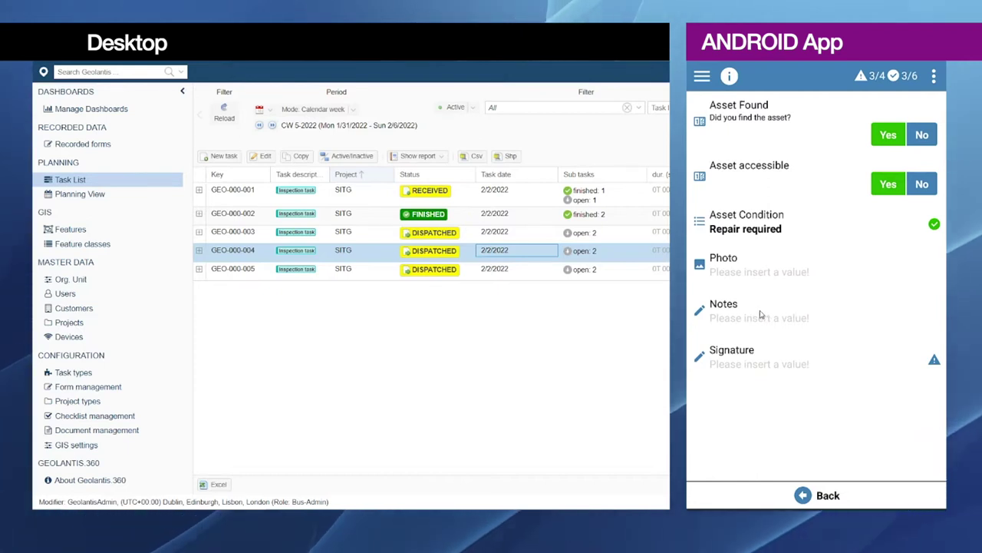
# Enter the note 'Pass' and add a signature to the inspection form
pyautogui.click(702, 311)
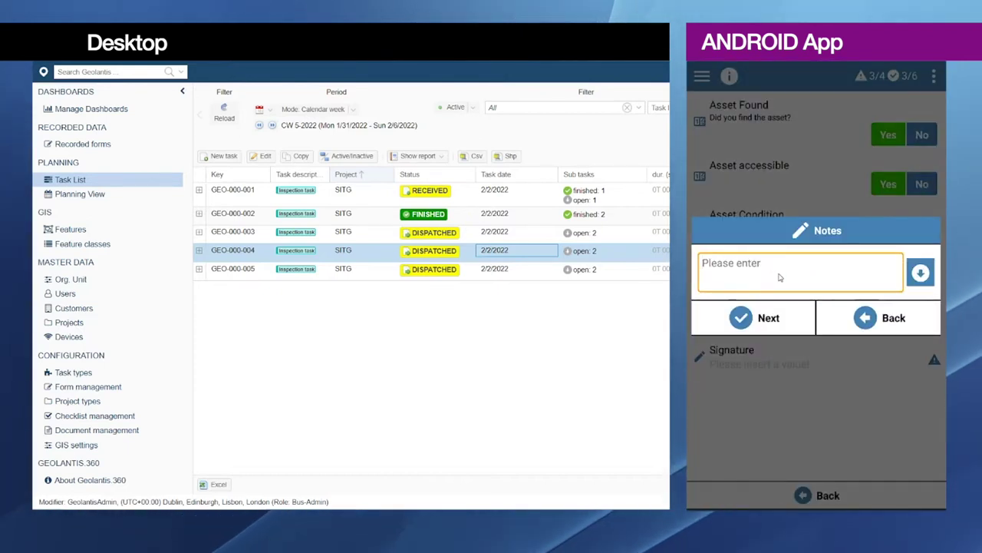
pyautogui.write('Pass')
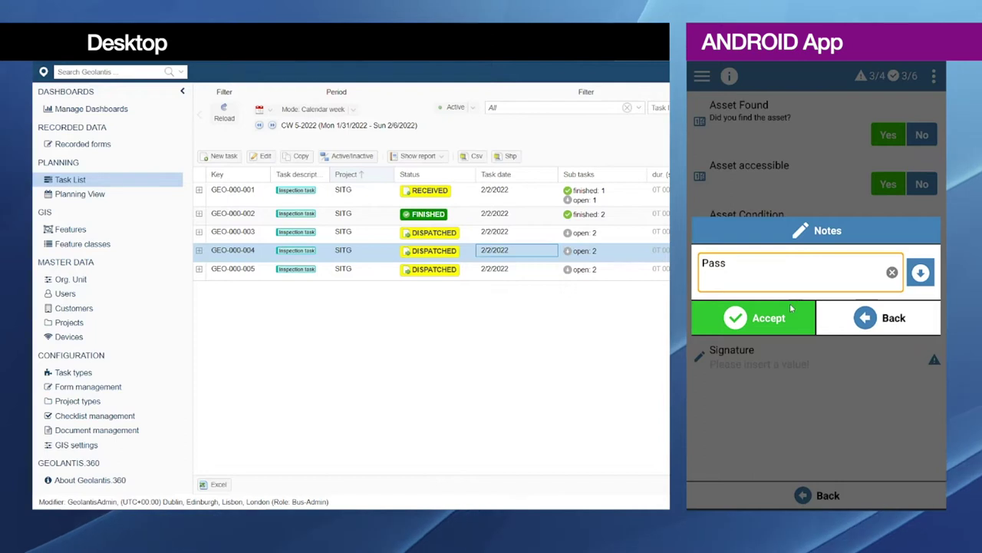
pyautogui.click(783, 317)
pyautogui.click(786, 356)
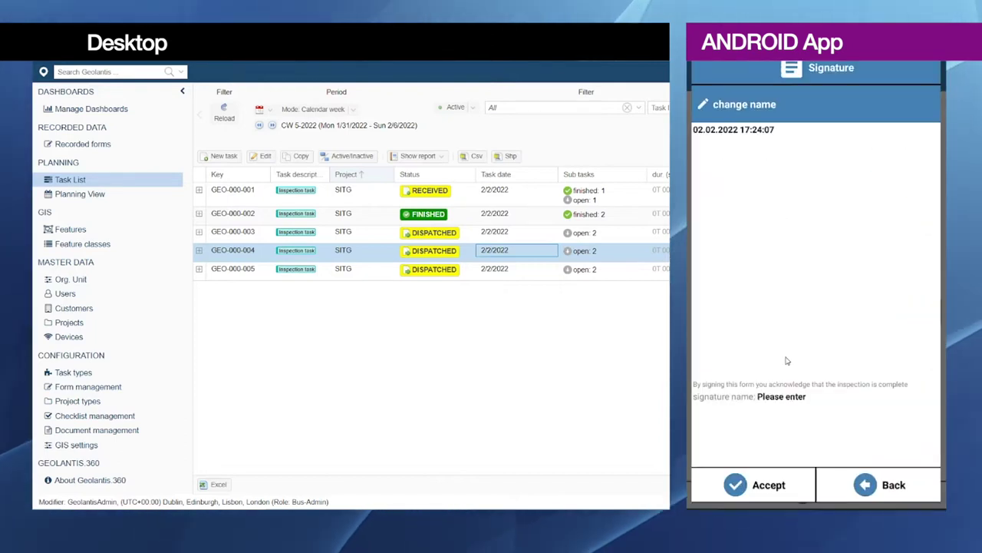
pyautogui.moveTo(745, 328)
pyautogui.mouseDown()
pyautogui.moveTo(822, 241)
pyautogui.moveTo(844, 318)
pyautogui.mouseUp()
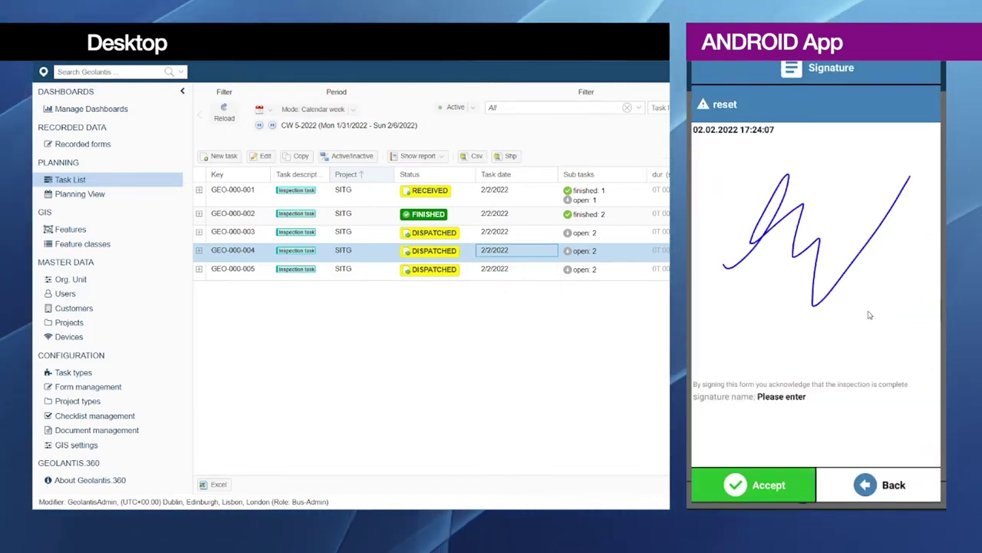
pyautogui.click(800, 479)
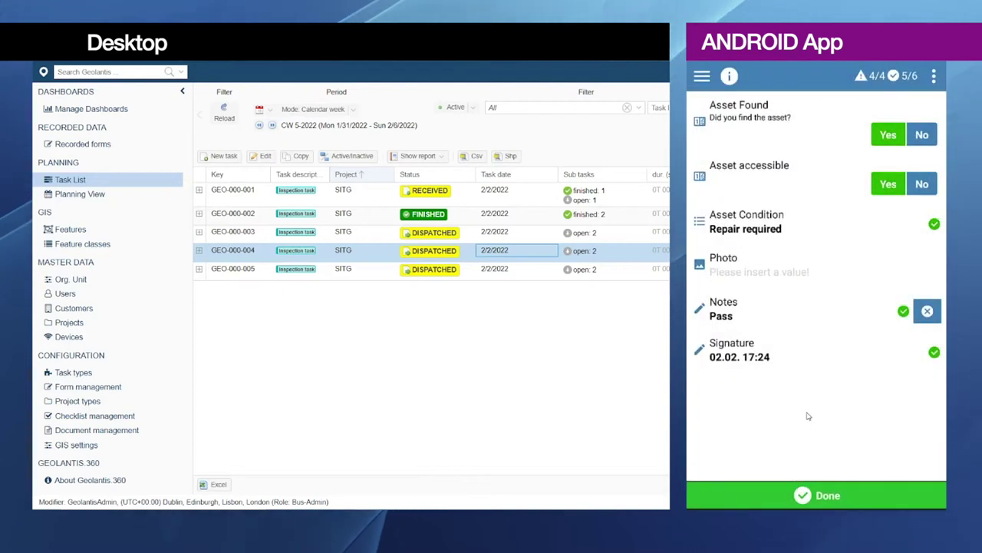
# Finish and confirm the hydrant inspection, then refresh the app's data from the menu
pyautogui.click(817, 496)
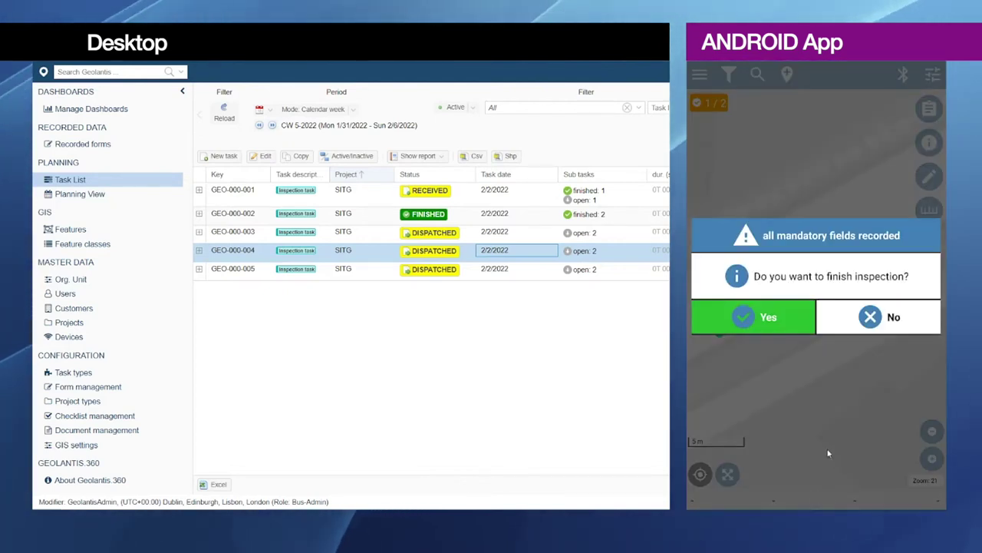
pyautogui.click(765, 327)
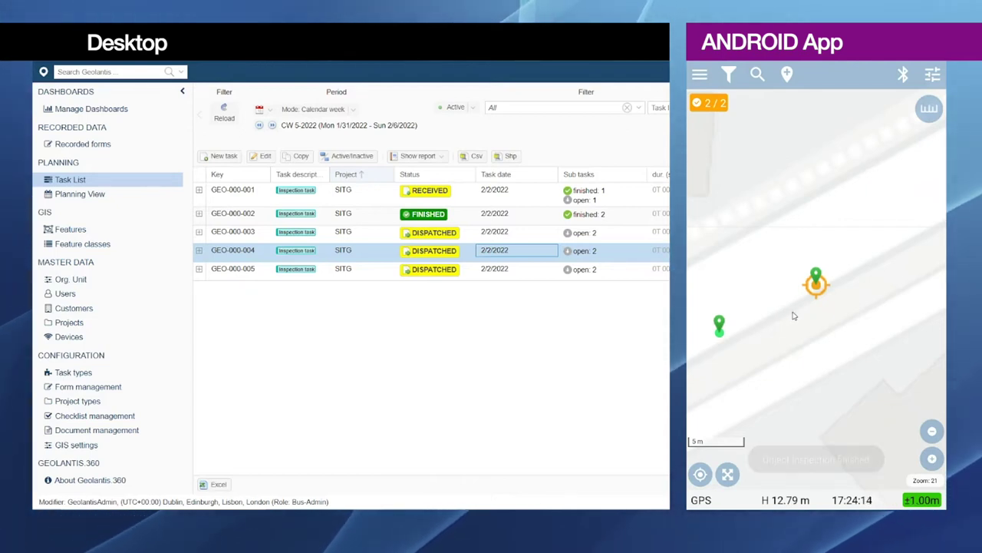
pyautogui.moveTo(788, 302); pyautogui.dragTo(811, 269)
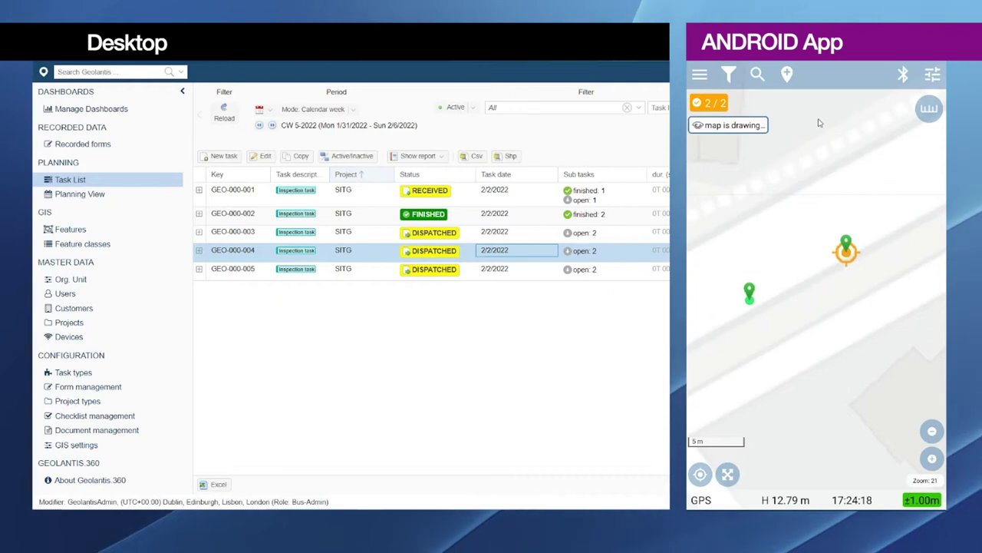
pyautogui.click(700, 75)
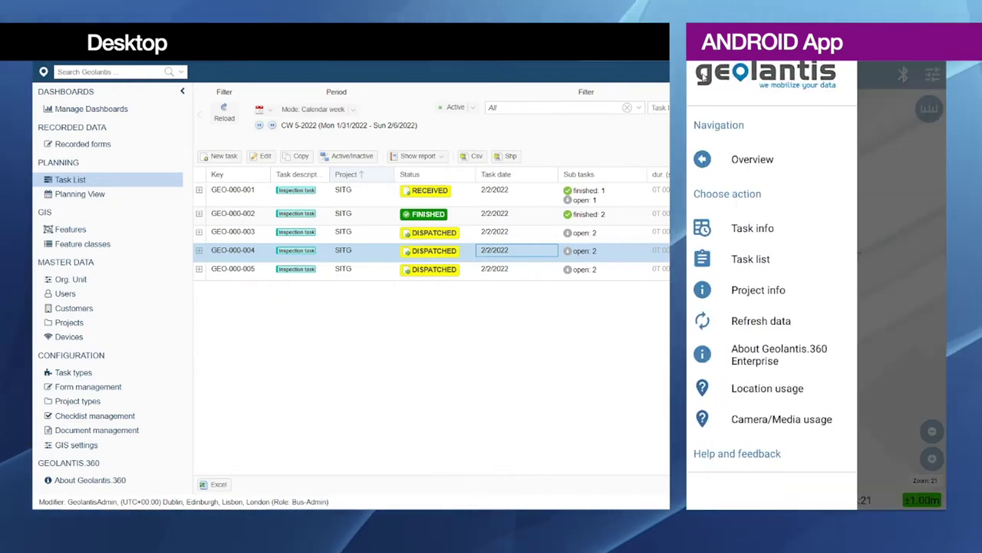
pyautogui.click(746, 322)
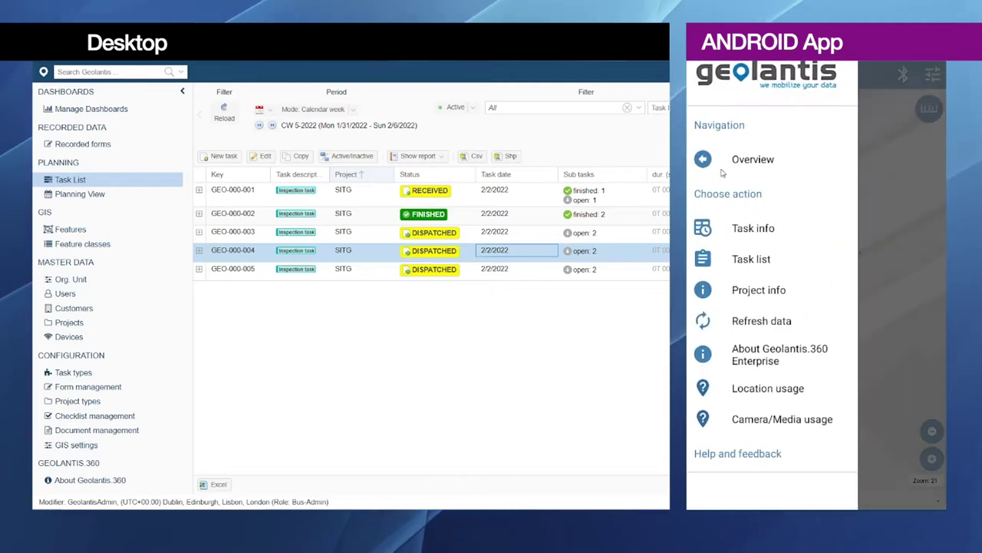
# Return to the Android app's Overview from the navigation drawer
pyautogui.click(723, 163)
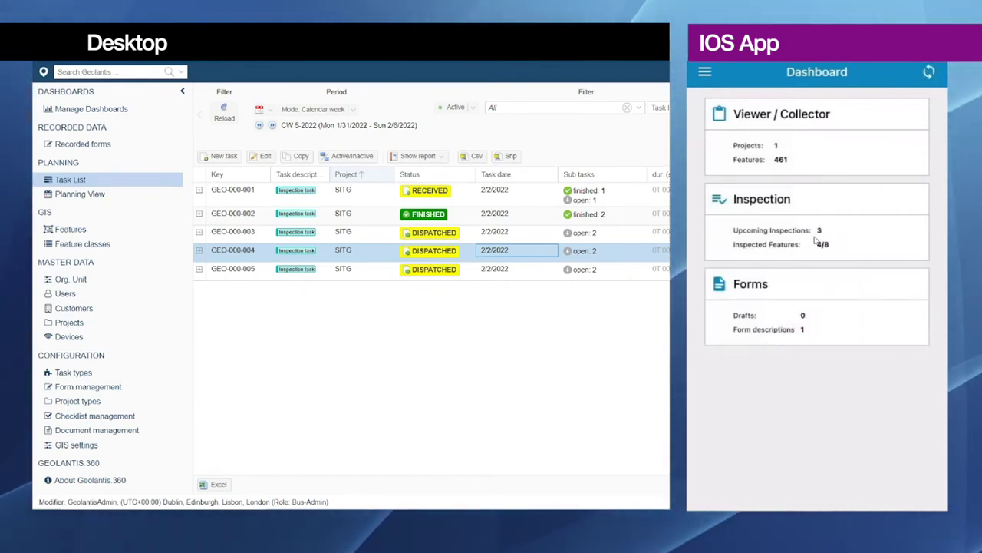
# Find inspection GEO-000-005 in the inspection list and confirm it
pyautogui.click(816, 240)
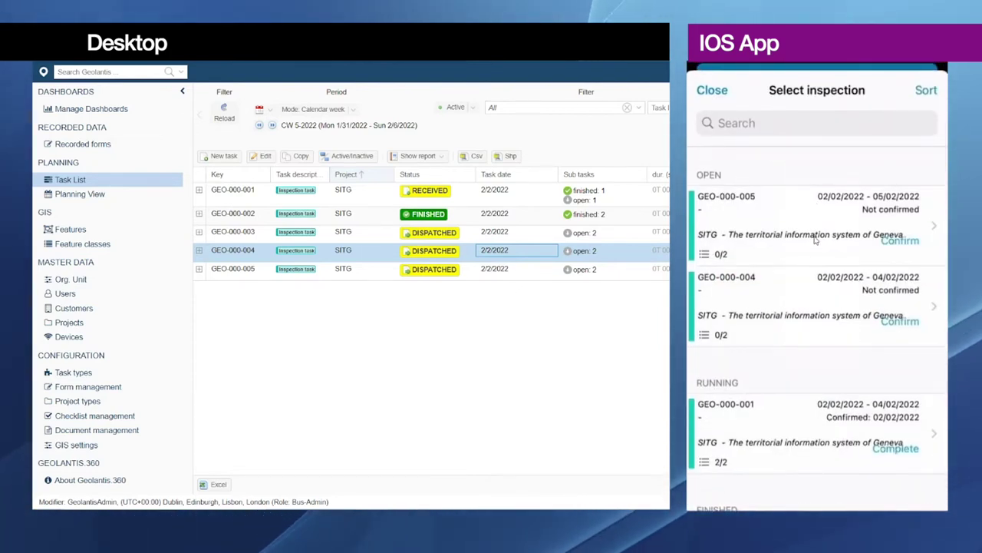
pyautogui.scroll(-3, 816, 240)
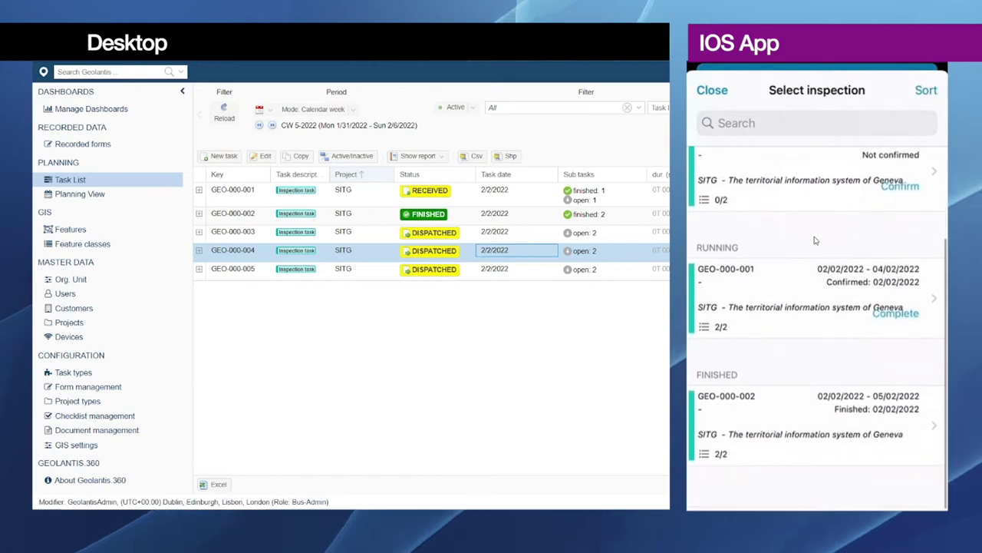
pyautogui.scroll(3, 816, 241)
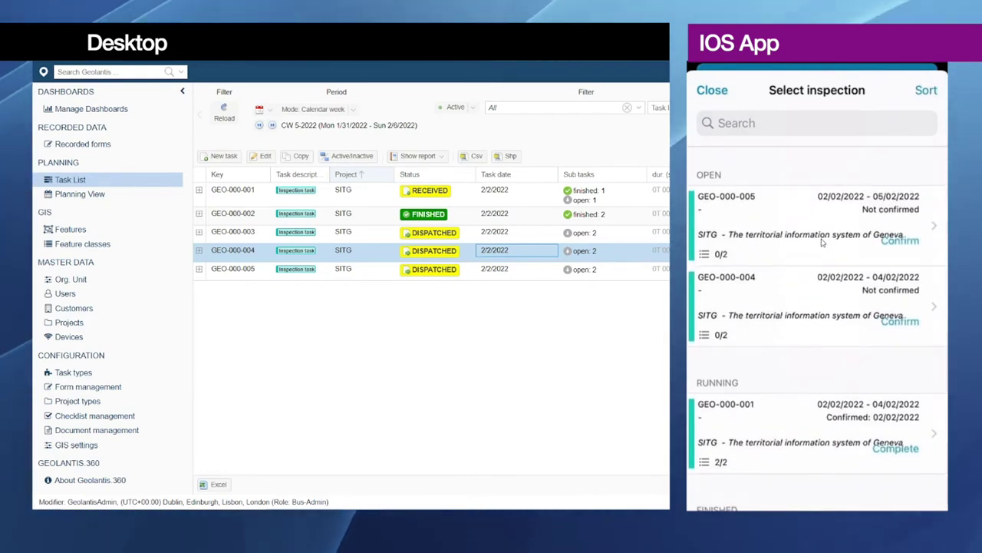
pyautogui.click(885, 243)
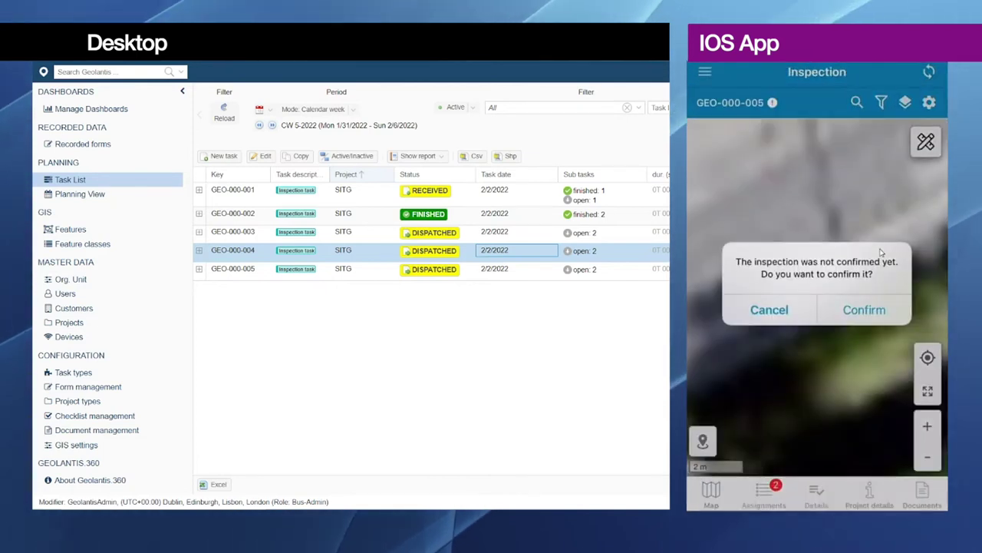
pyautogui.click(864, 310)
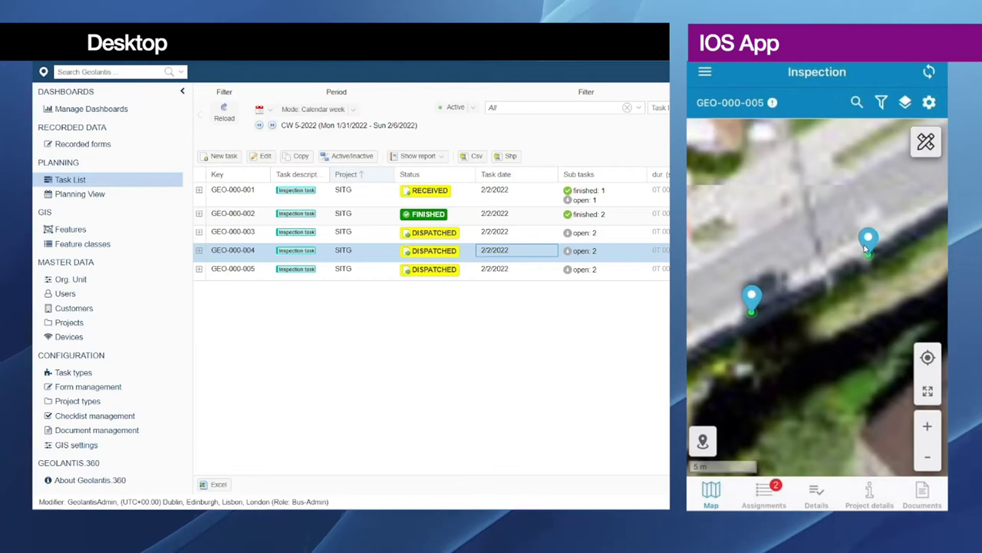
# Fill in the first hydrant's form with note 'Pass' and a signature, then complete the inspection
pyautogui.click(866, 243)
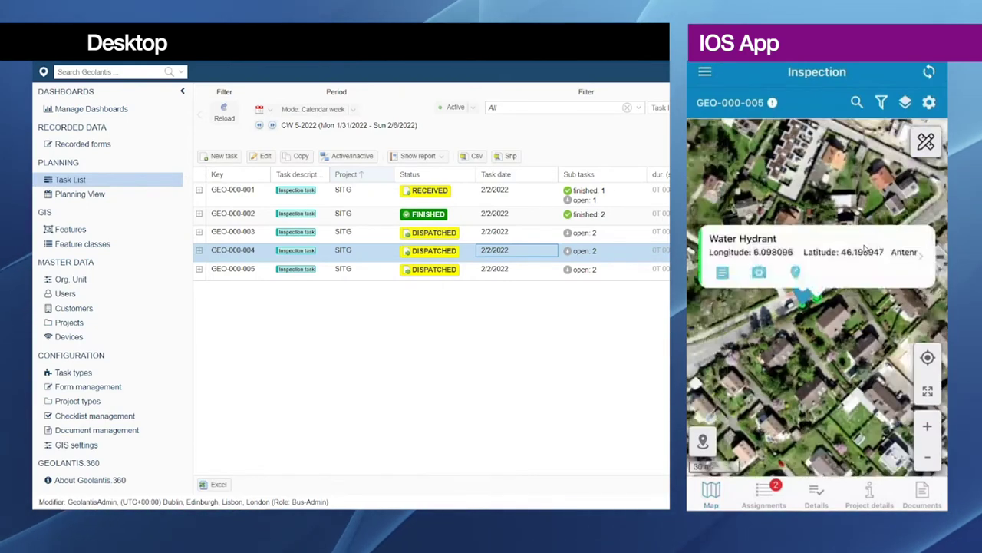
pyautogui.click(723, 281)
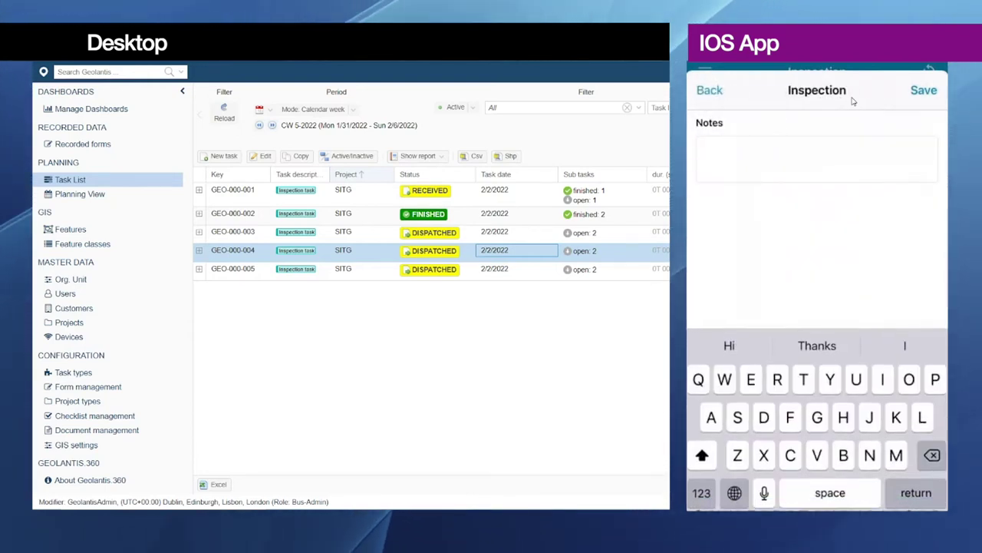
pyautogui.write('P')
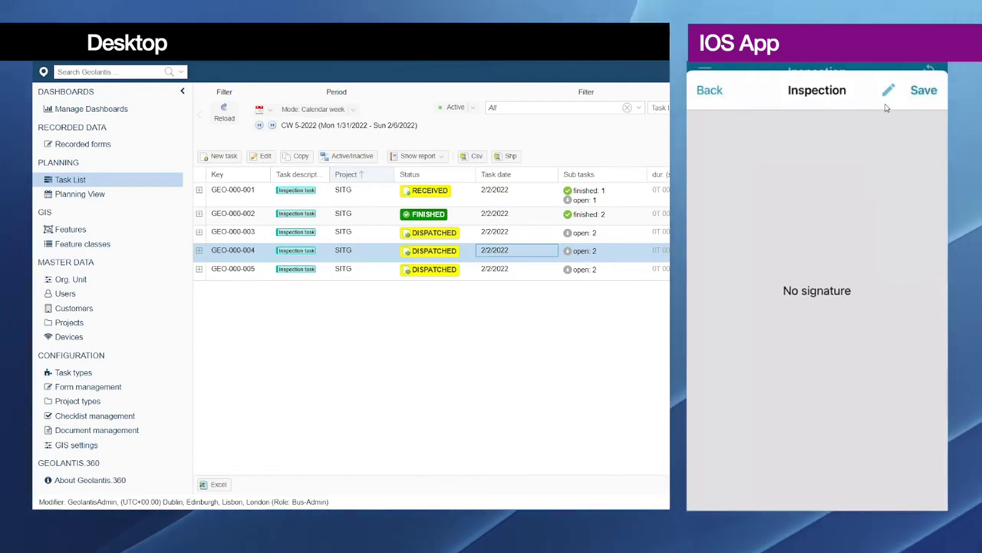
pyautogui.click(886, 108)
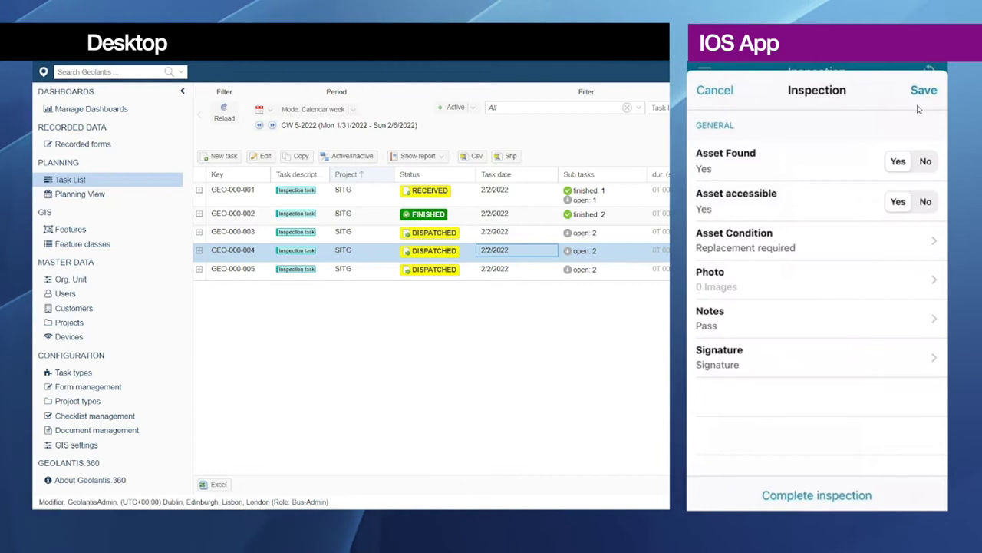
pyautogui.click(809, 497)
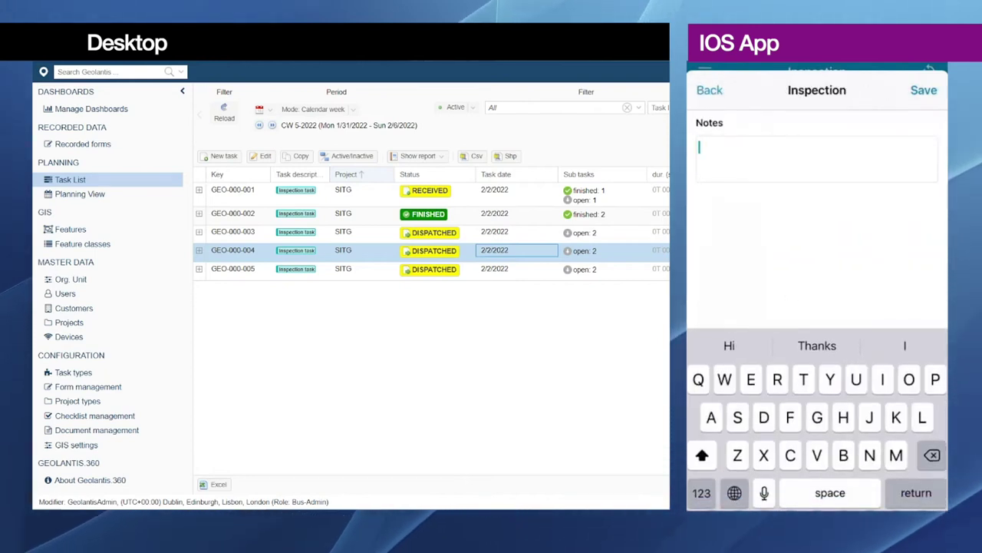
# Enter 'Pass' as the second hydrant's note and complete its inspection
pyautogui.write('Pass')
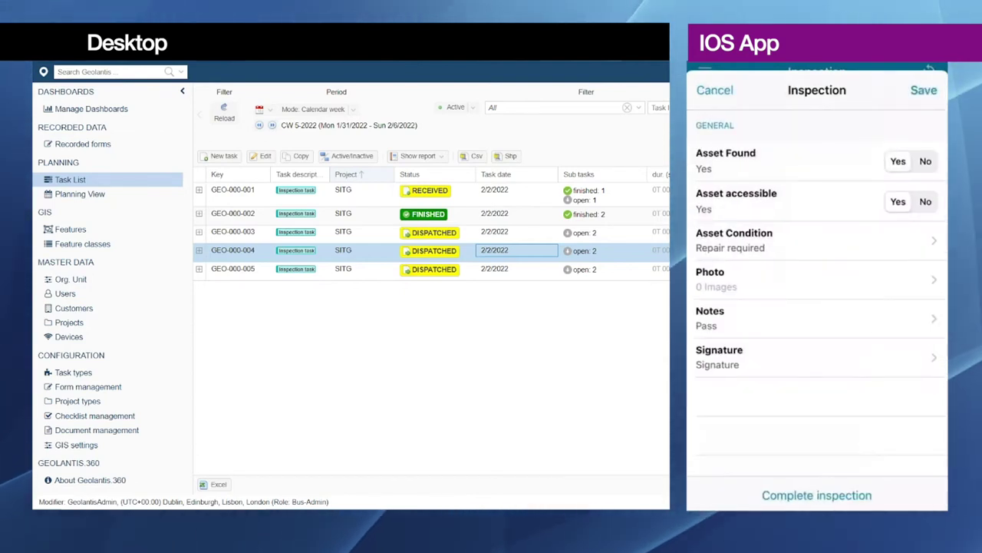
pyautogui.click(853, 496)
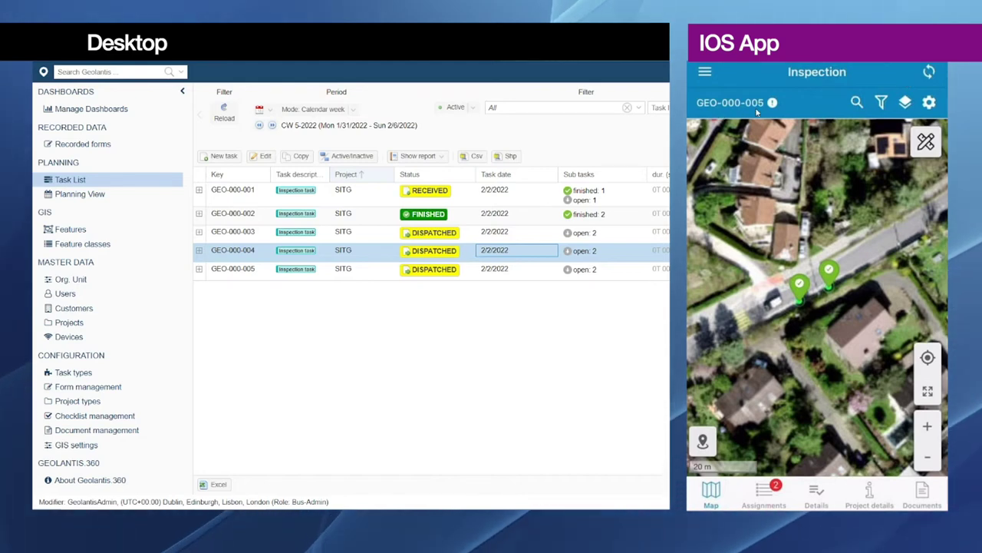
# Show GEO-000-005's inspection list, then switch to the Assignments tab
pyautogui.click(756, 113)
pyautogui.scroll(-3, 756, 113)
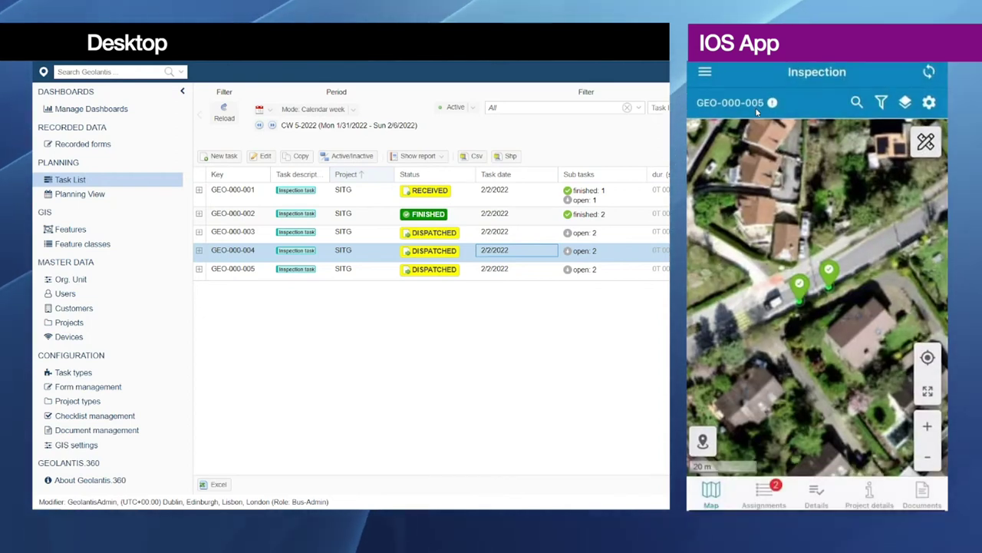
pyautogui.click(775, 505)
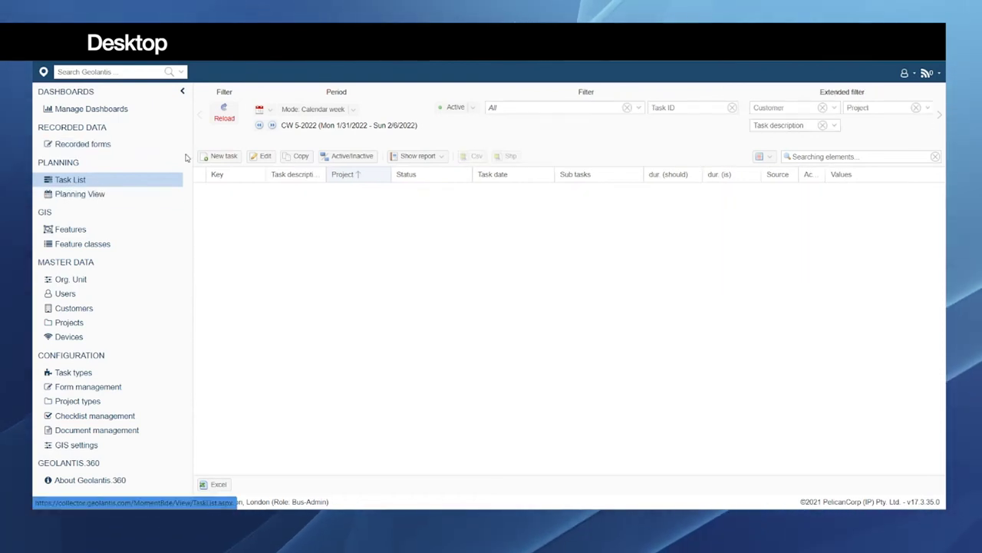
# Reload the task list, widen the Project column, expand tasks 001, 003, 002, 005, then open Planning View
pyautogui.click(227, 120)
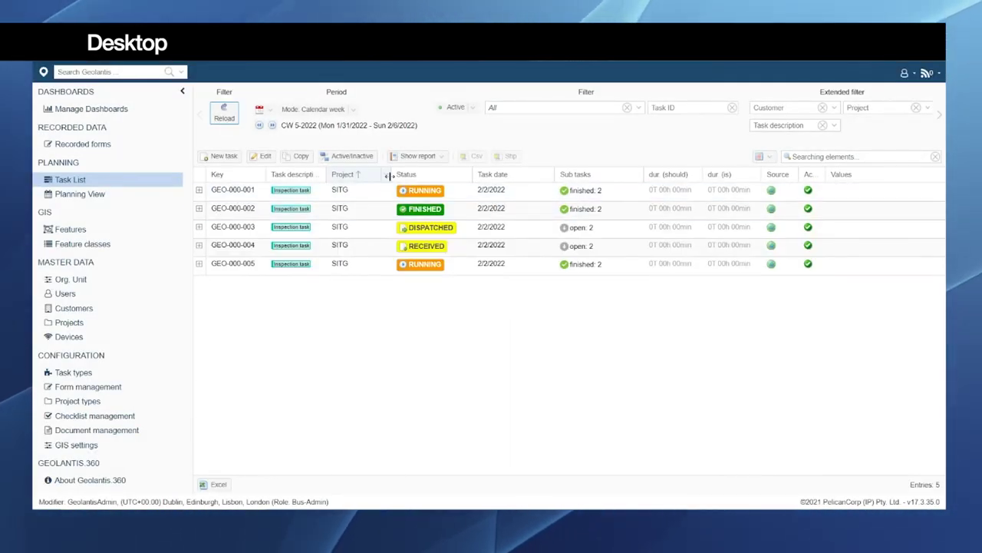
pyautogui.moveTo(389, 176); pyautogui.dragTo(394, 175)
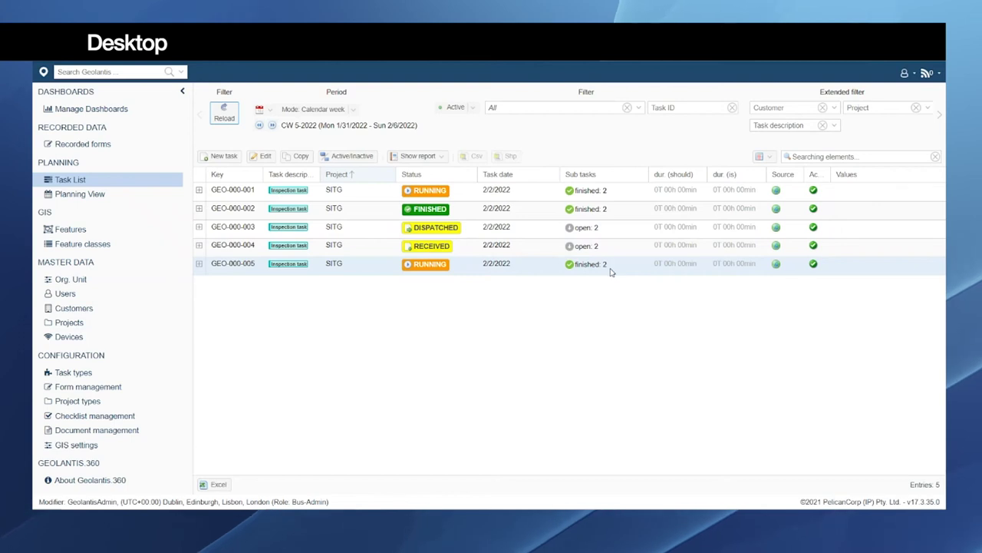
pyautogui.click(198, 191)
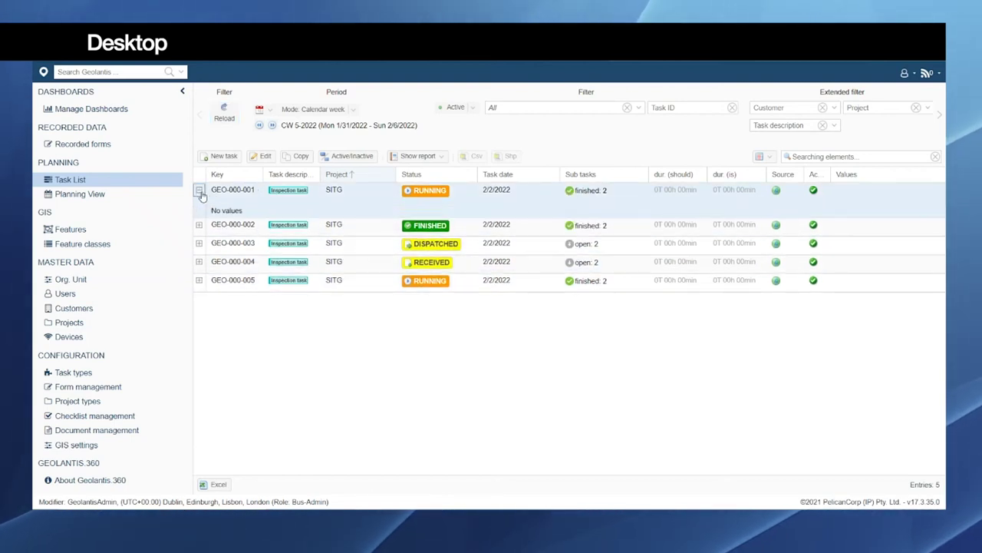
pyautogui.click(199, 244)
pyautogui.click(199, 224)
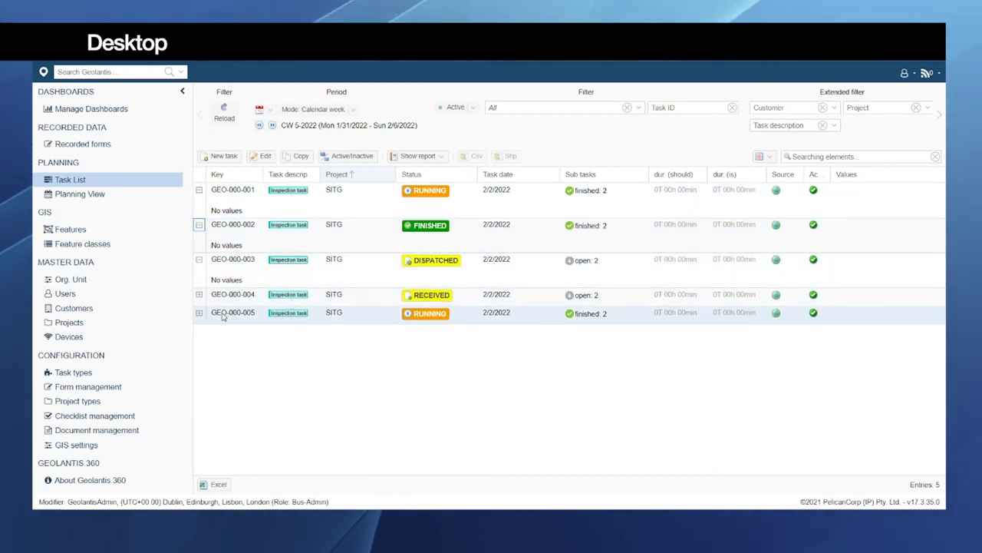
pyautogui.click(199, 314)
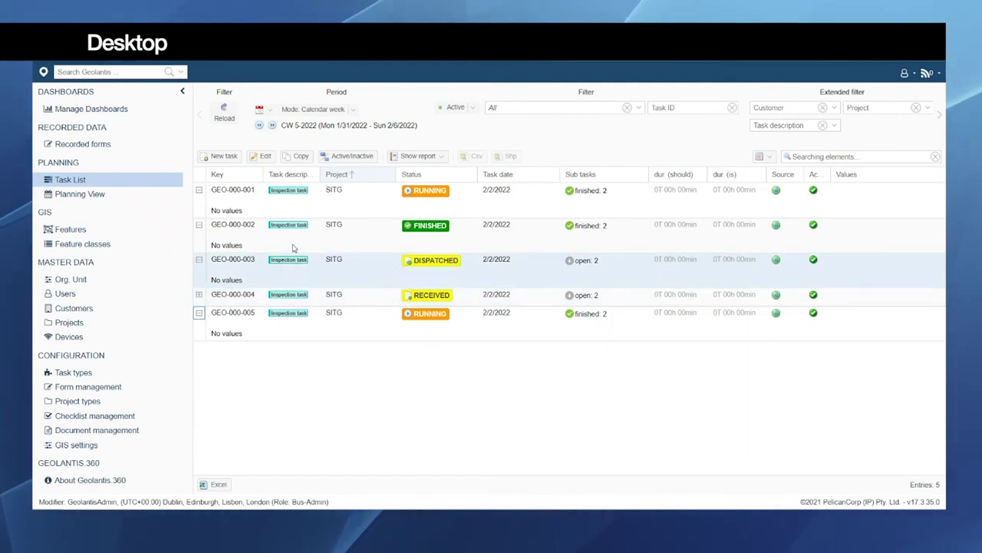
pyautogui.click(74, 194)
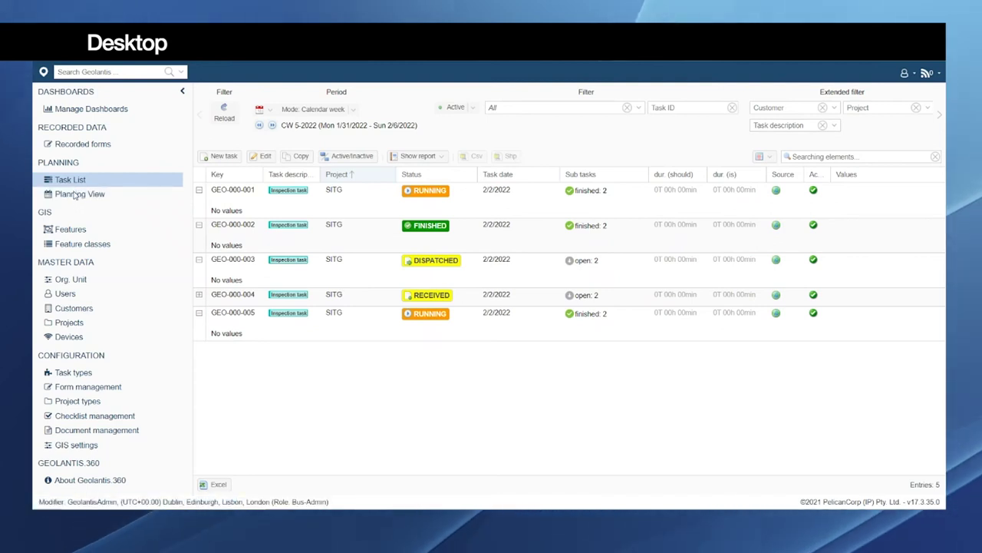
pyautogui.click(77, 195)
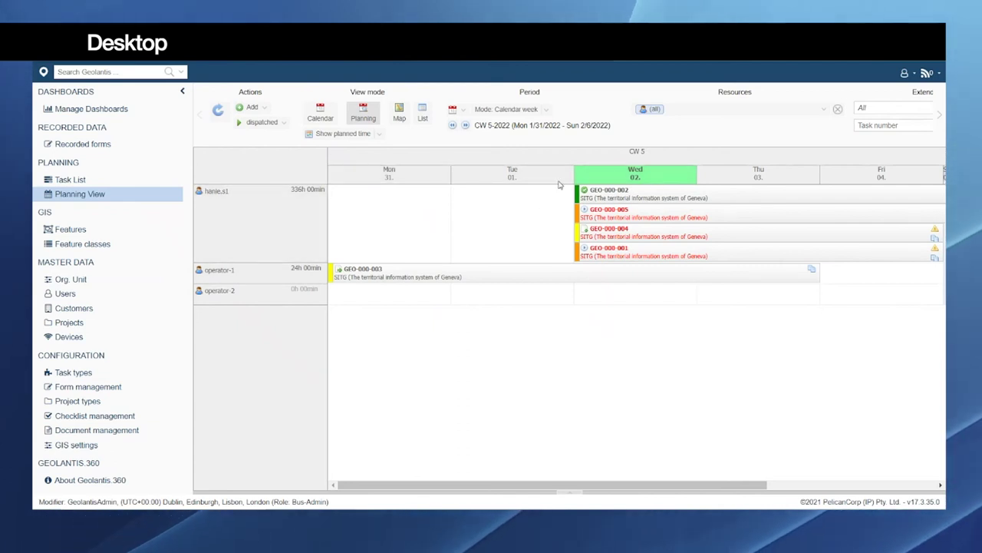
# Drag across the CW 5 planning calendar to show tasks GEO-000-001, 002, 004 and 005 on Wednesday 02
pyautogui.moveTo(588, 485); pyautogui.dragTo(714, 477)
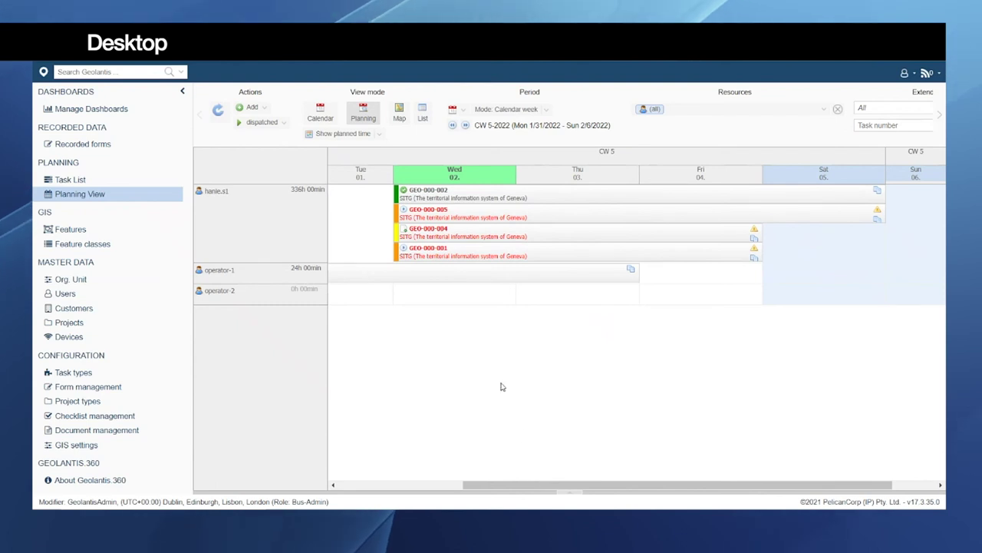
# Open GEO-000-002's recorded Inspection Form (condition Good, notes Pass, signed) and list its report options
pyautogui.doubleClick(527, 197)
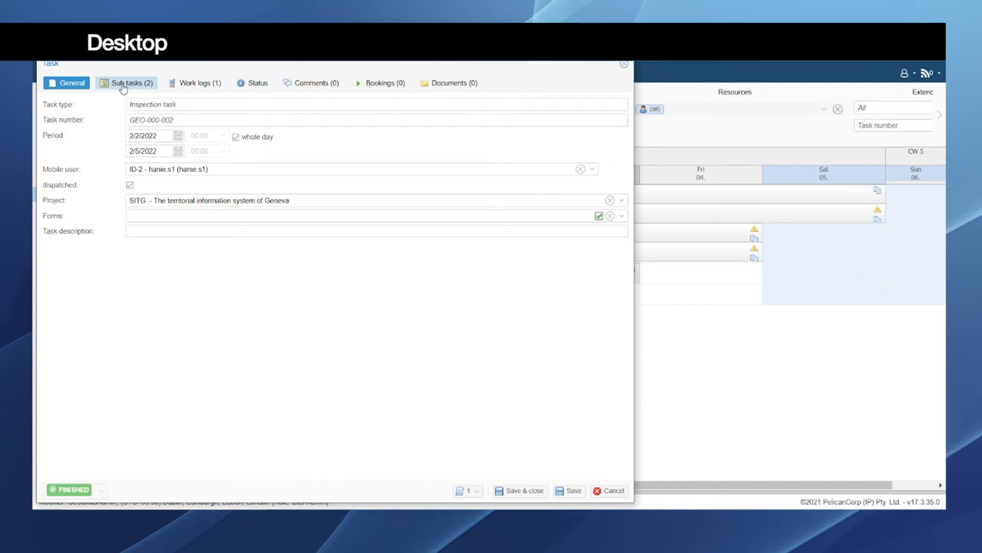
pyautogui.click(124, 85)
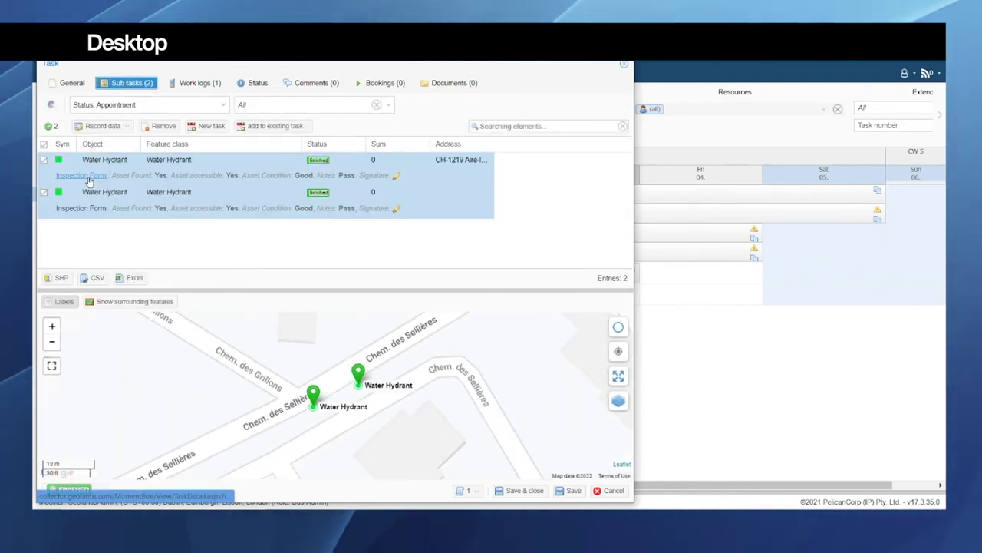
pyautogui.click(76, 178)
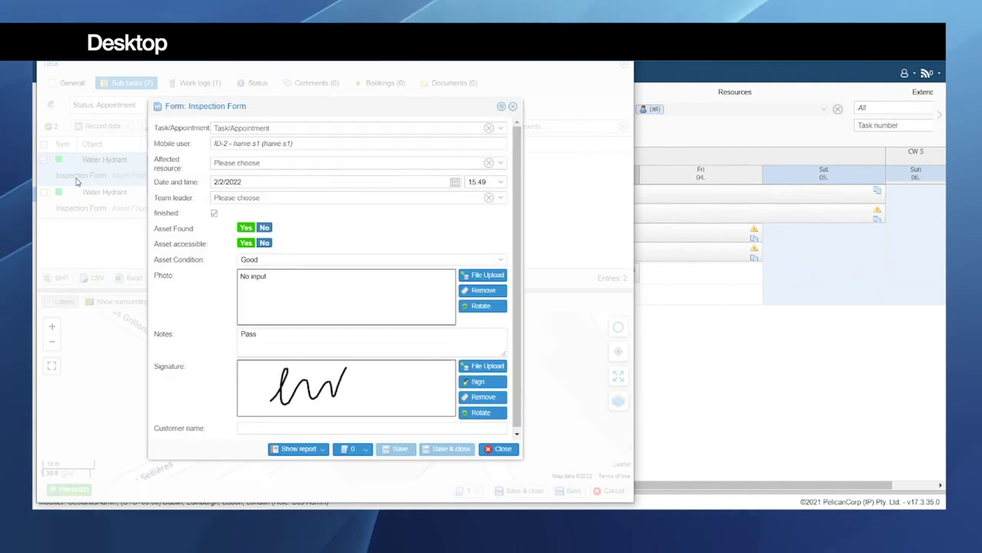
pyautogui.scroll(-1, 516, 177)
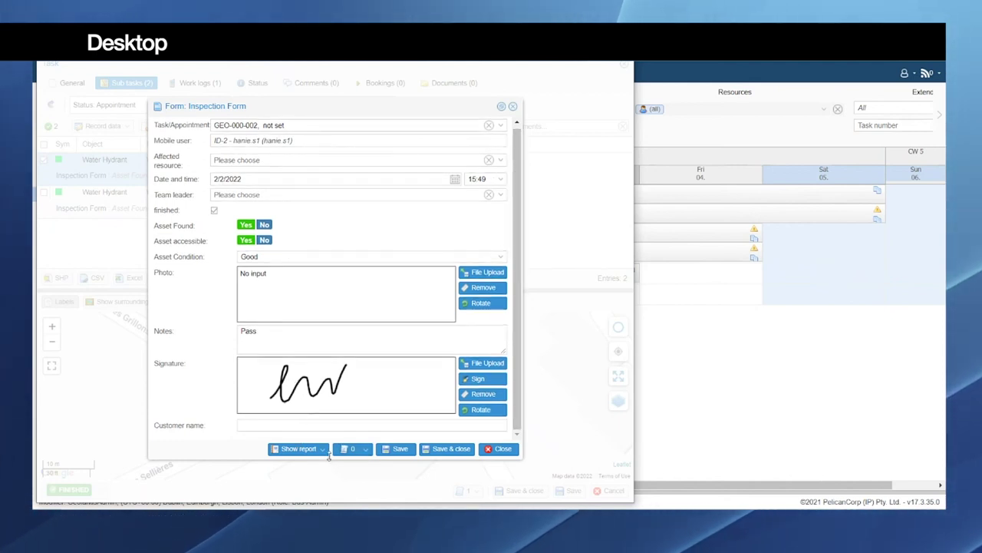
pyautogui.click(323, 450)
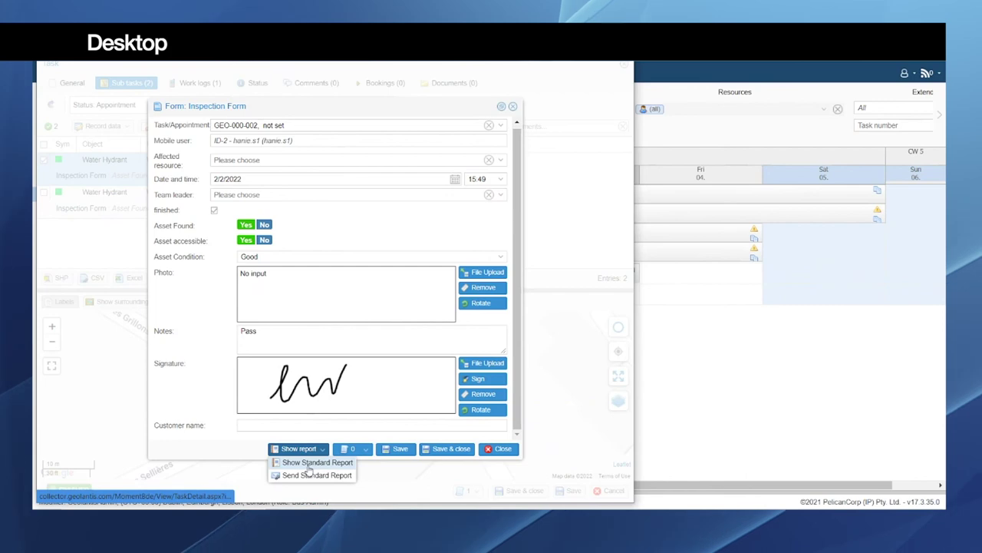
# View the standard Form expression PDF report listing Yes, Yes, Good, Pass and the signature
pyautogui.click(303, 469)
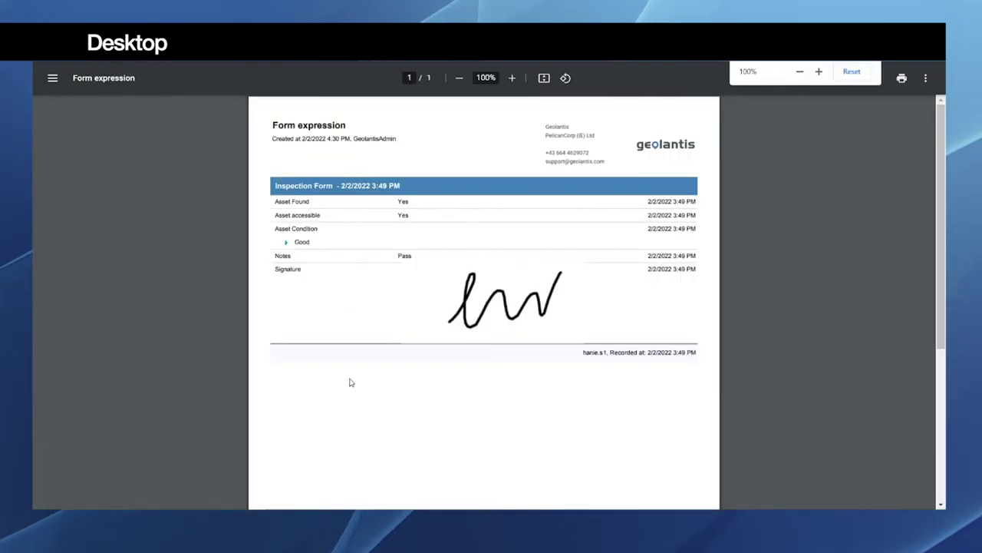
pyautogui.scroll(-3, 448, 307)
pyautogui.scroll(3, 447, 307)
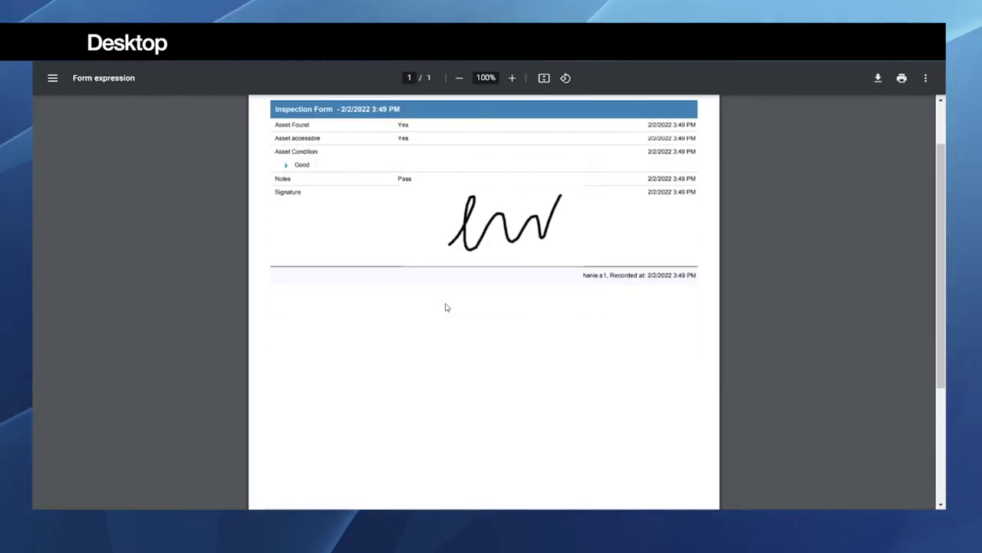